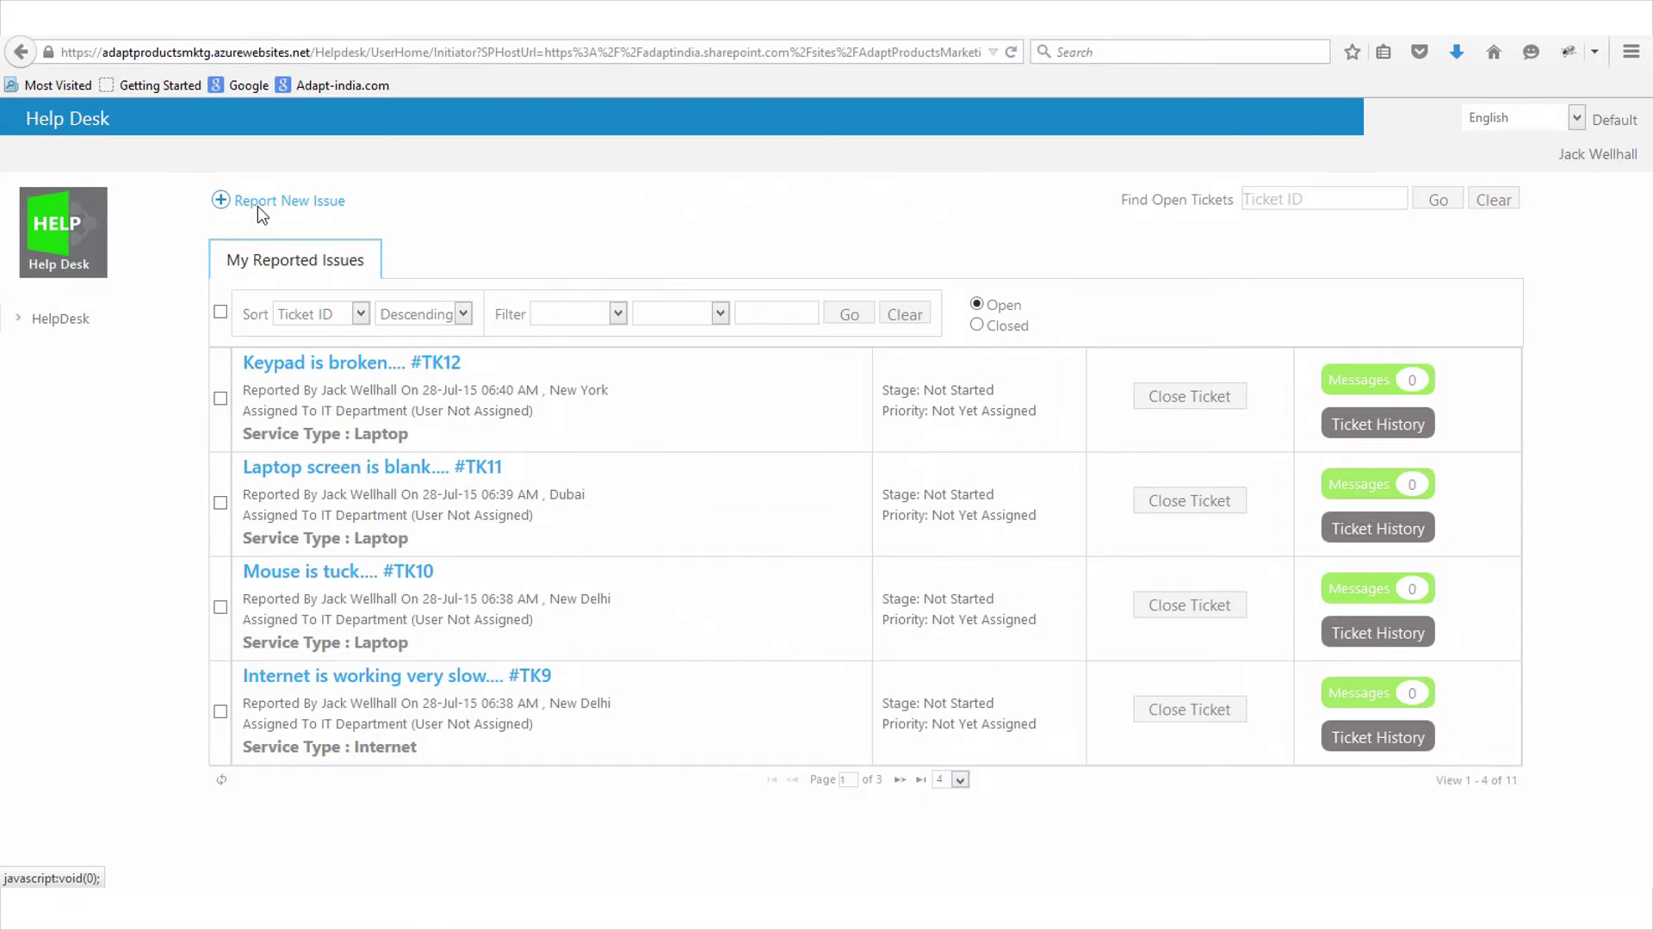
Start a new issue titled 'Mouse is not working' with details 'Wire of the mouse is broken'.
left_click(257, 205)
type("Mouse is not ")
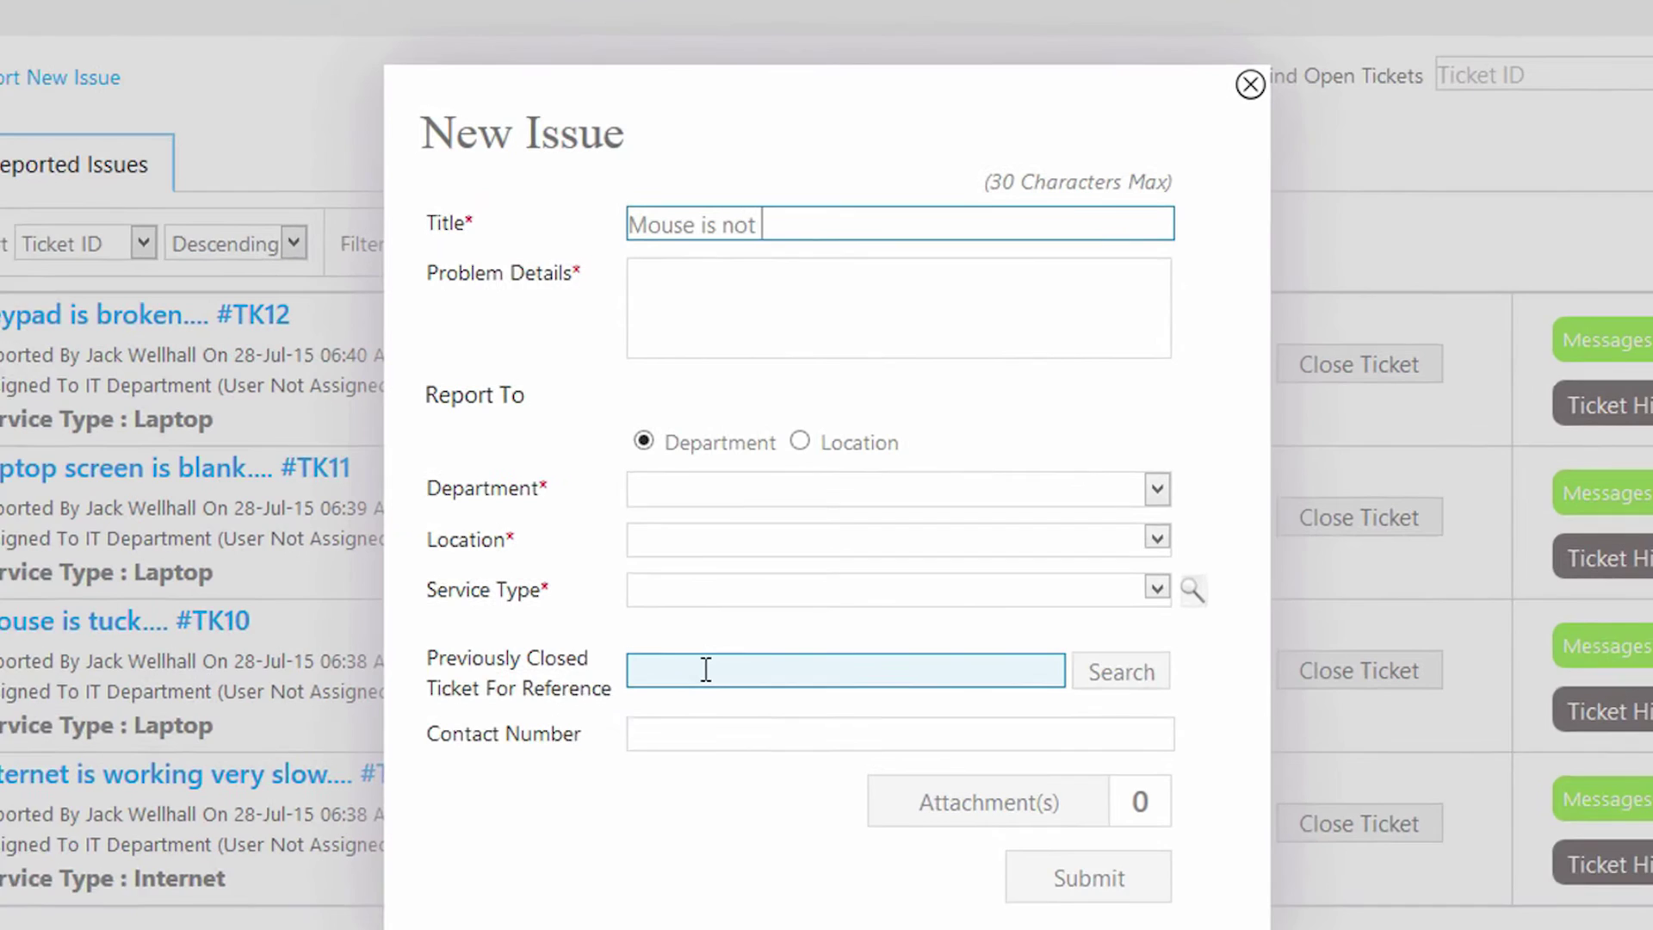
type("working")
key("Tab")
type("Wir")
type("e of the mouse is broken")
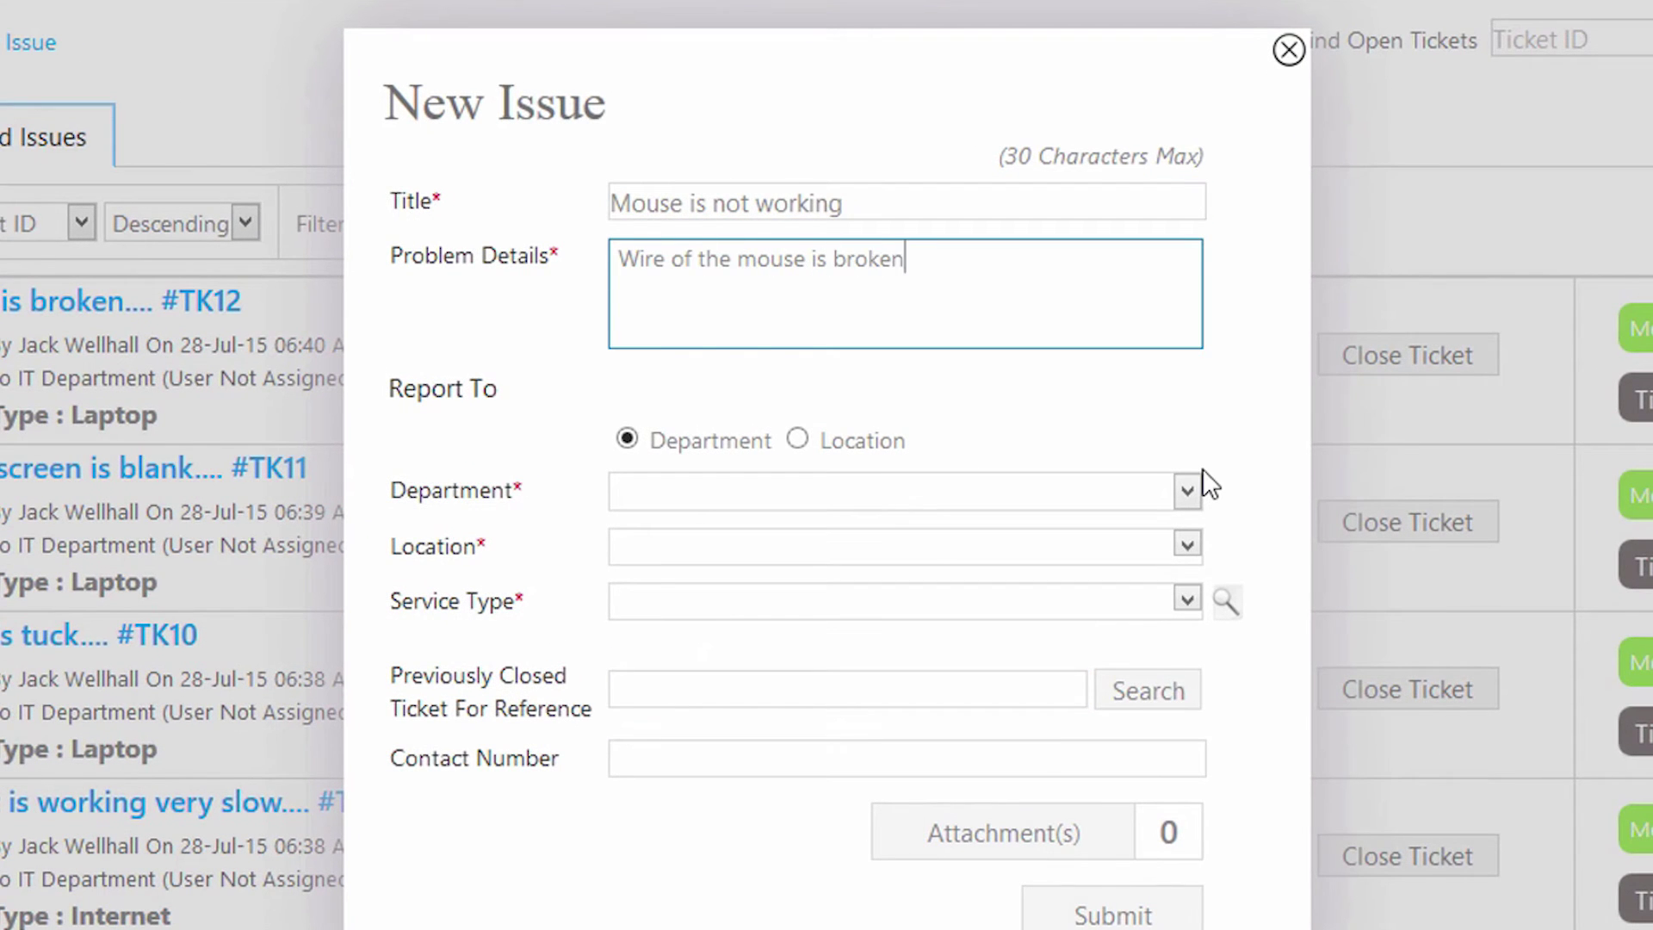
Report it by location: New Delhi, IT department, Laptop service type.
left_click(797, 440)
left_click(1186, 491)
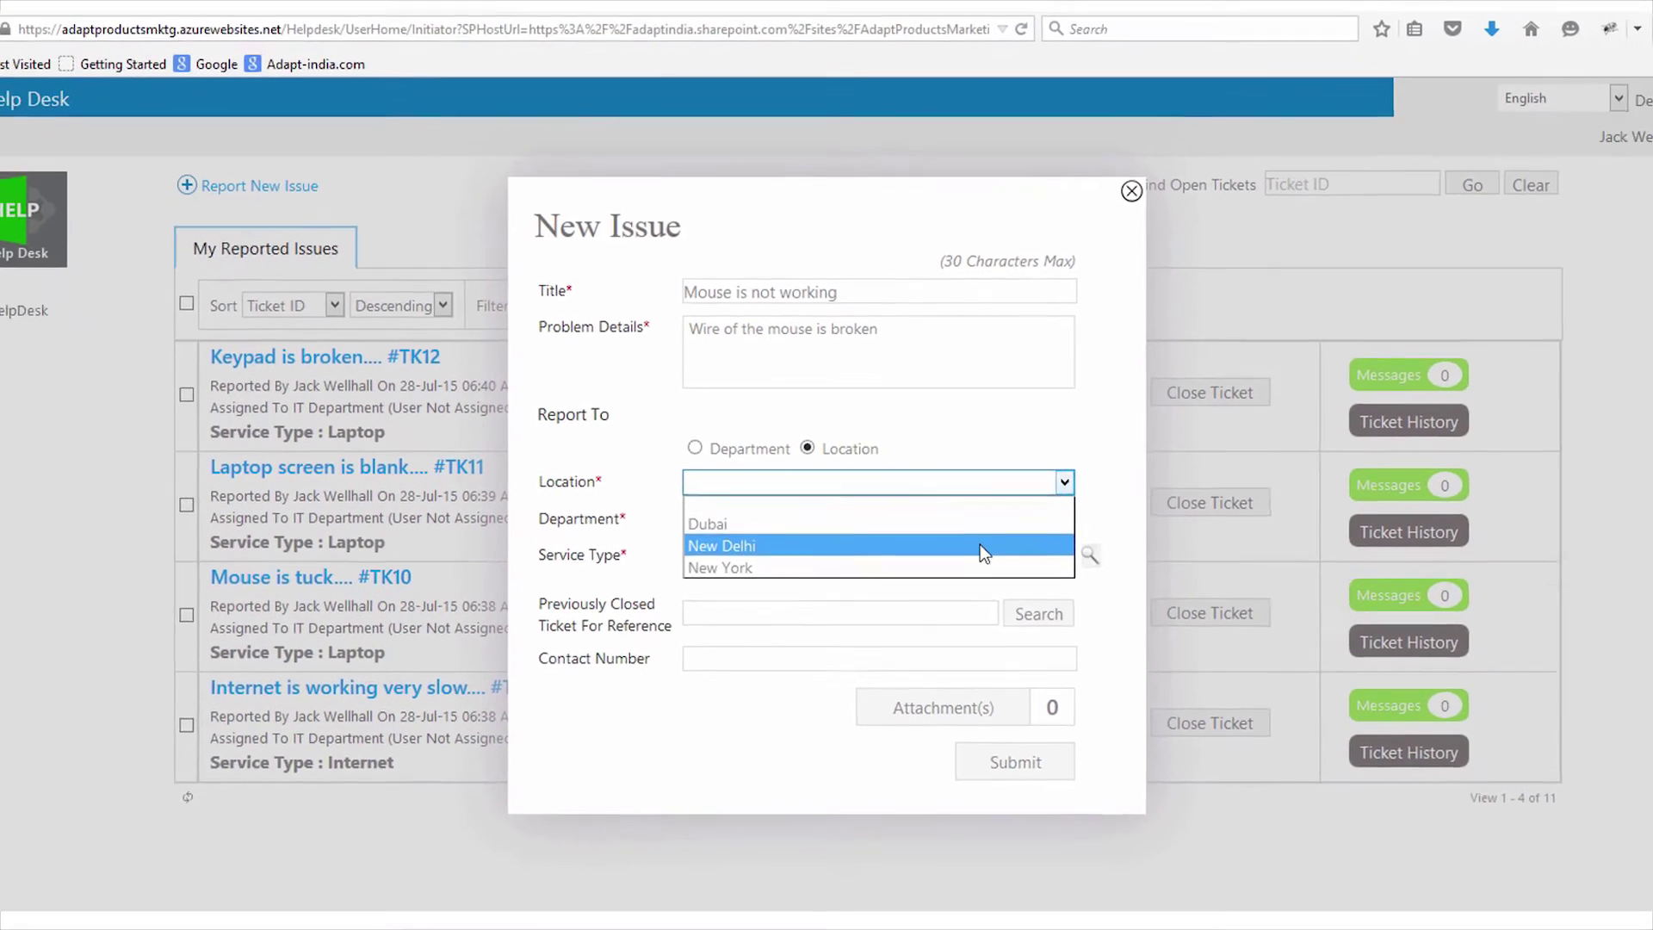
left_click(1016, 558)
left_click(1101, 526)
left_click(825, 555)
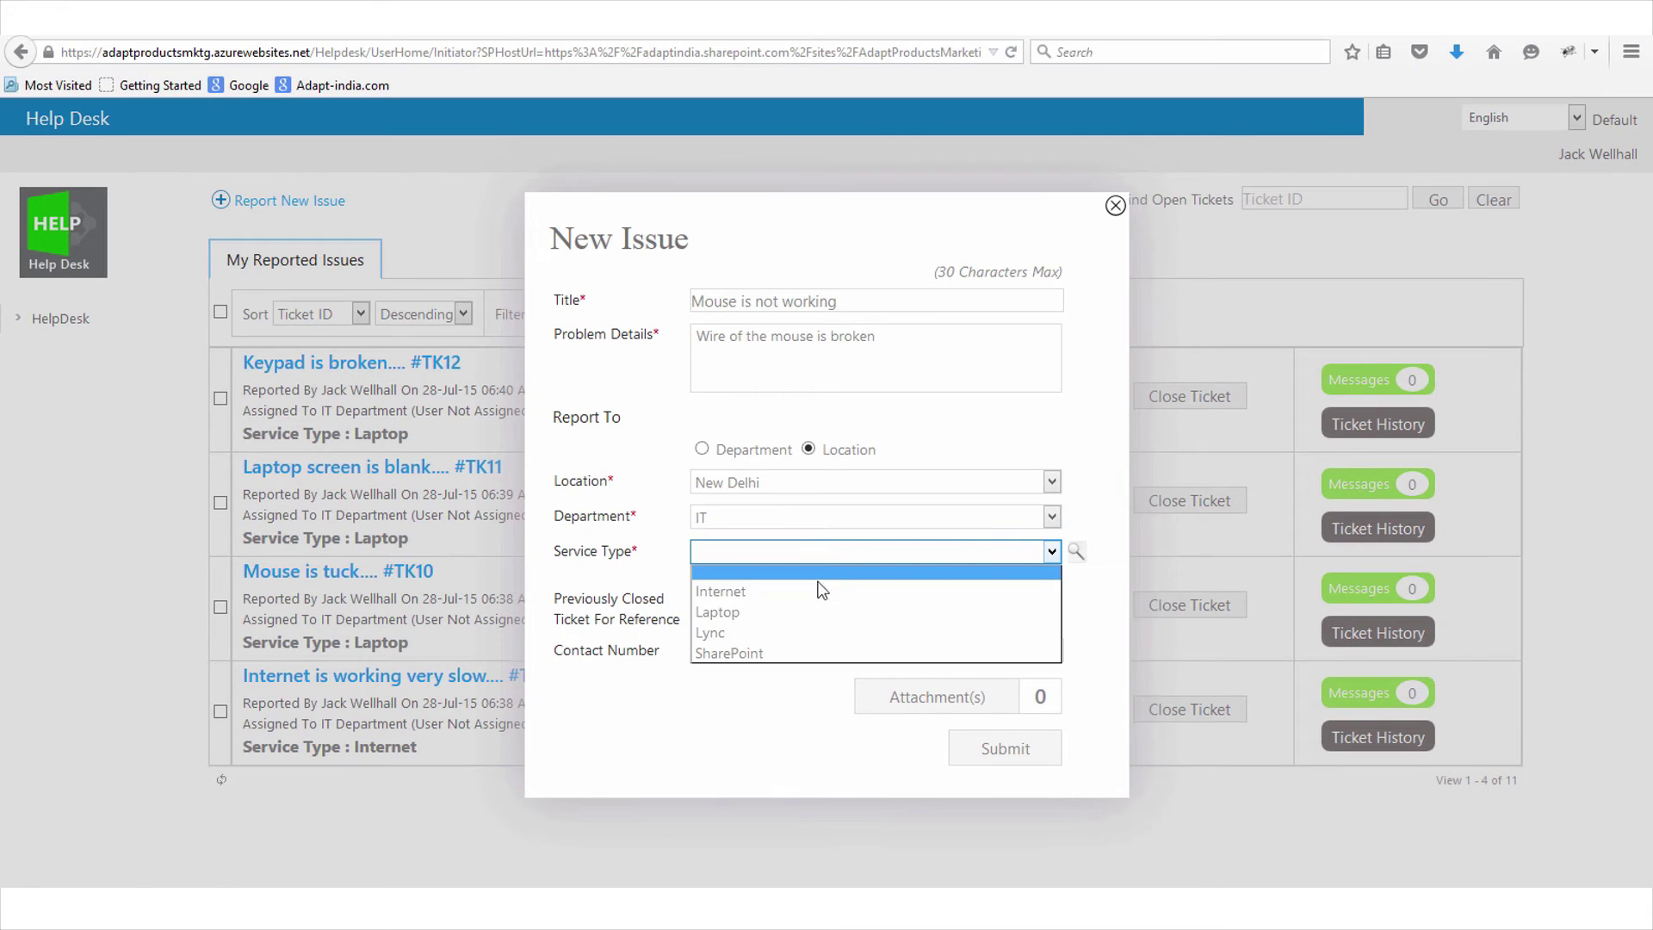
left_click(775, 620)
Check the service type lookup, then search for closed reference tickets such as TK5.
left_click(1076, 551)
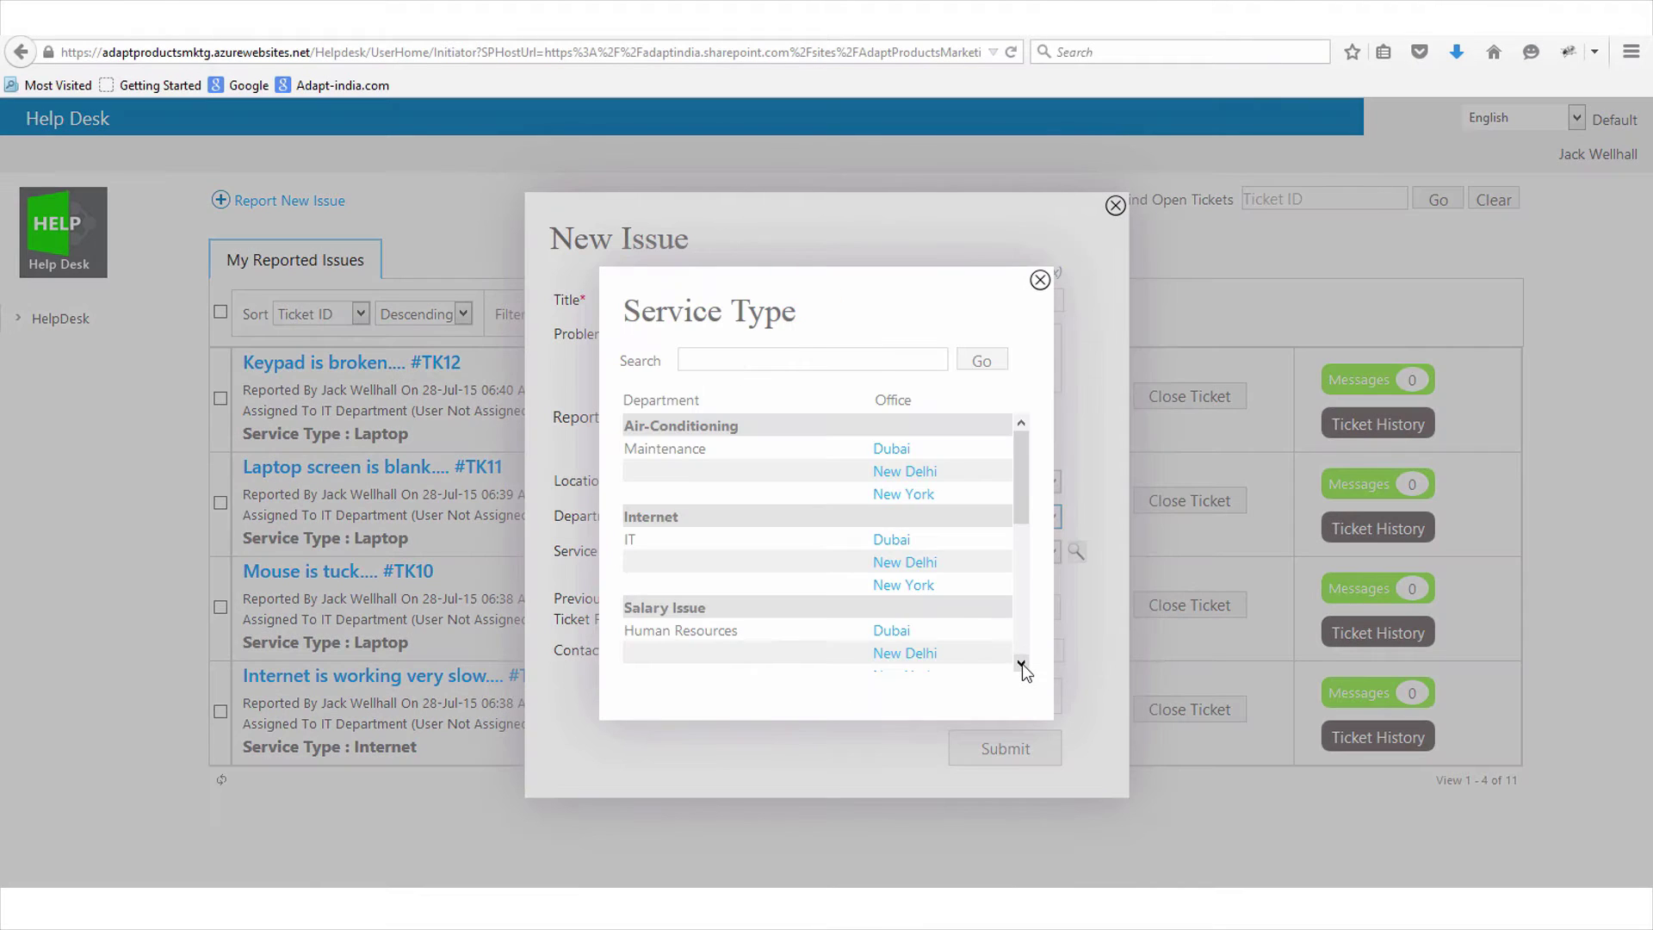
left_click(1022, 663)
left_click(1022, 663)
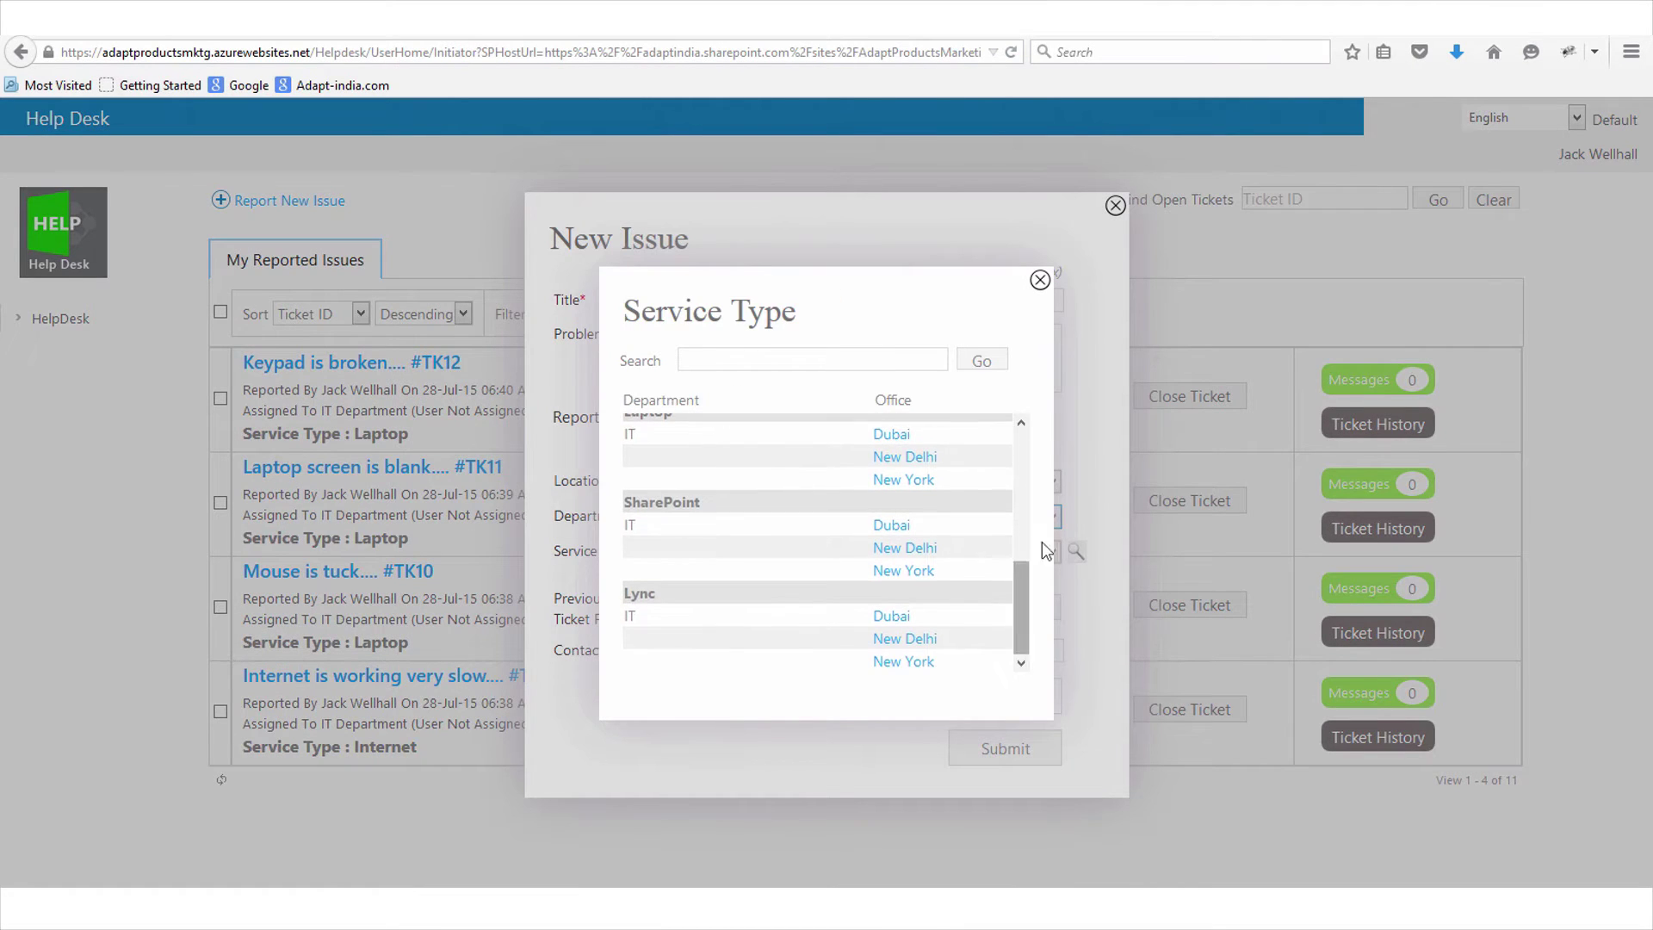
scroll(948, 560, "up", 10)
left_click(1022, 663)
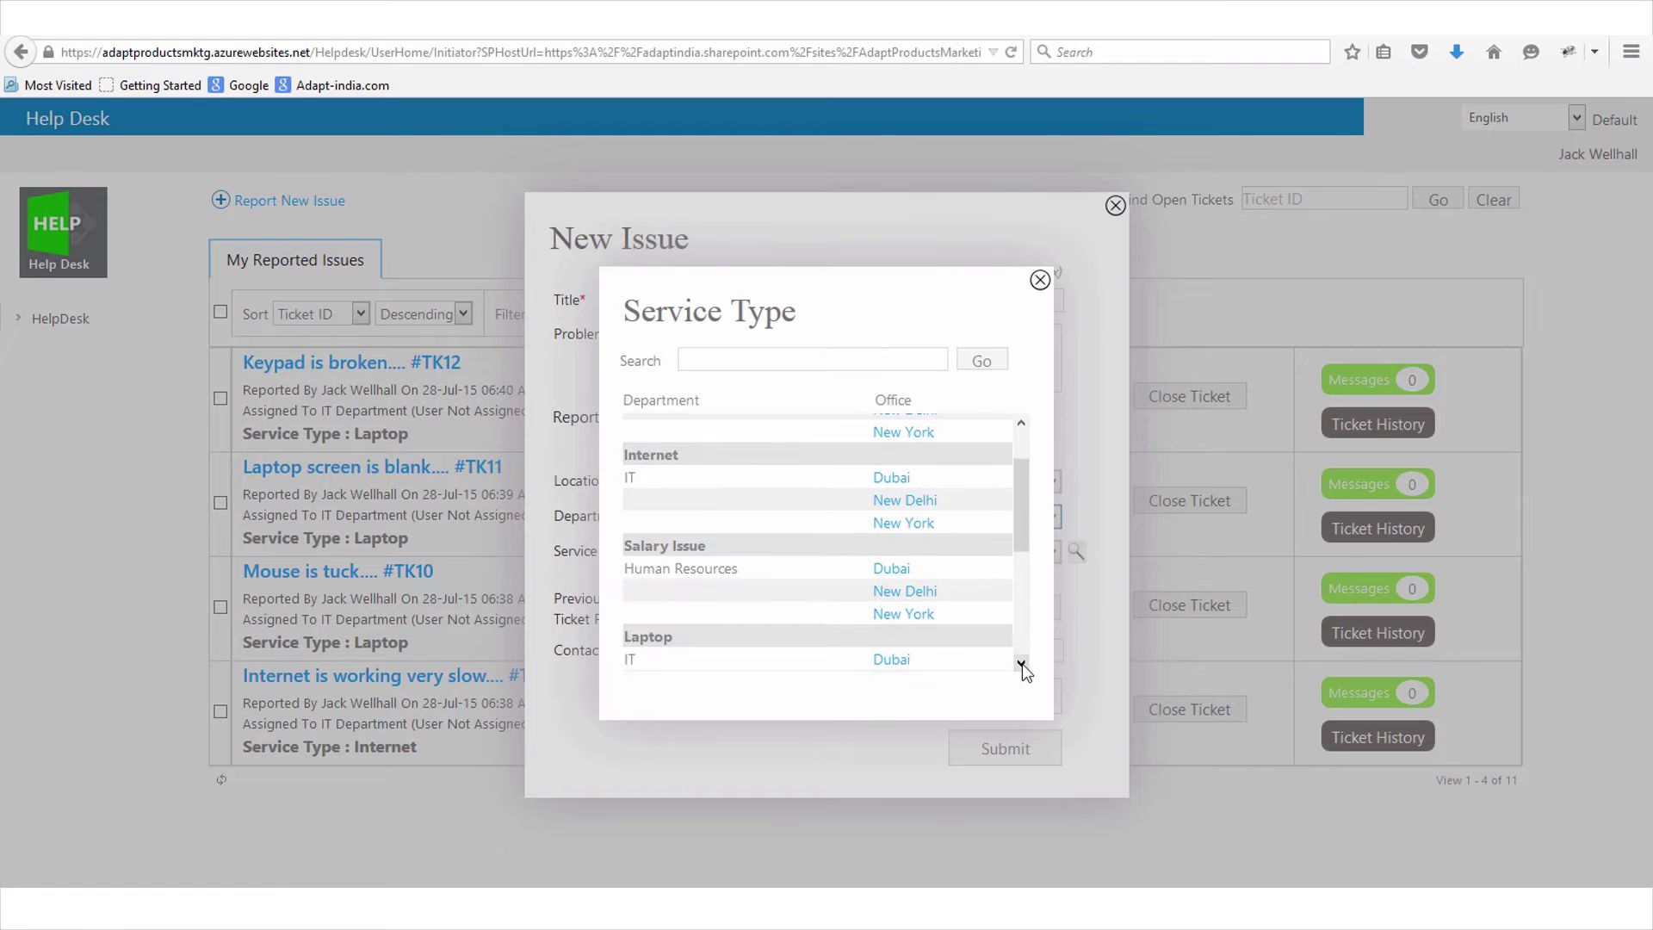
left_click(1022, 663)
left_click(1022, 663)
left_click(1022, 663)
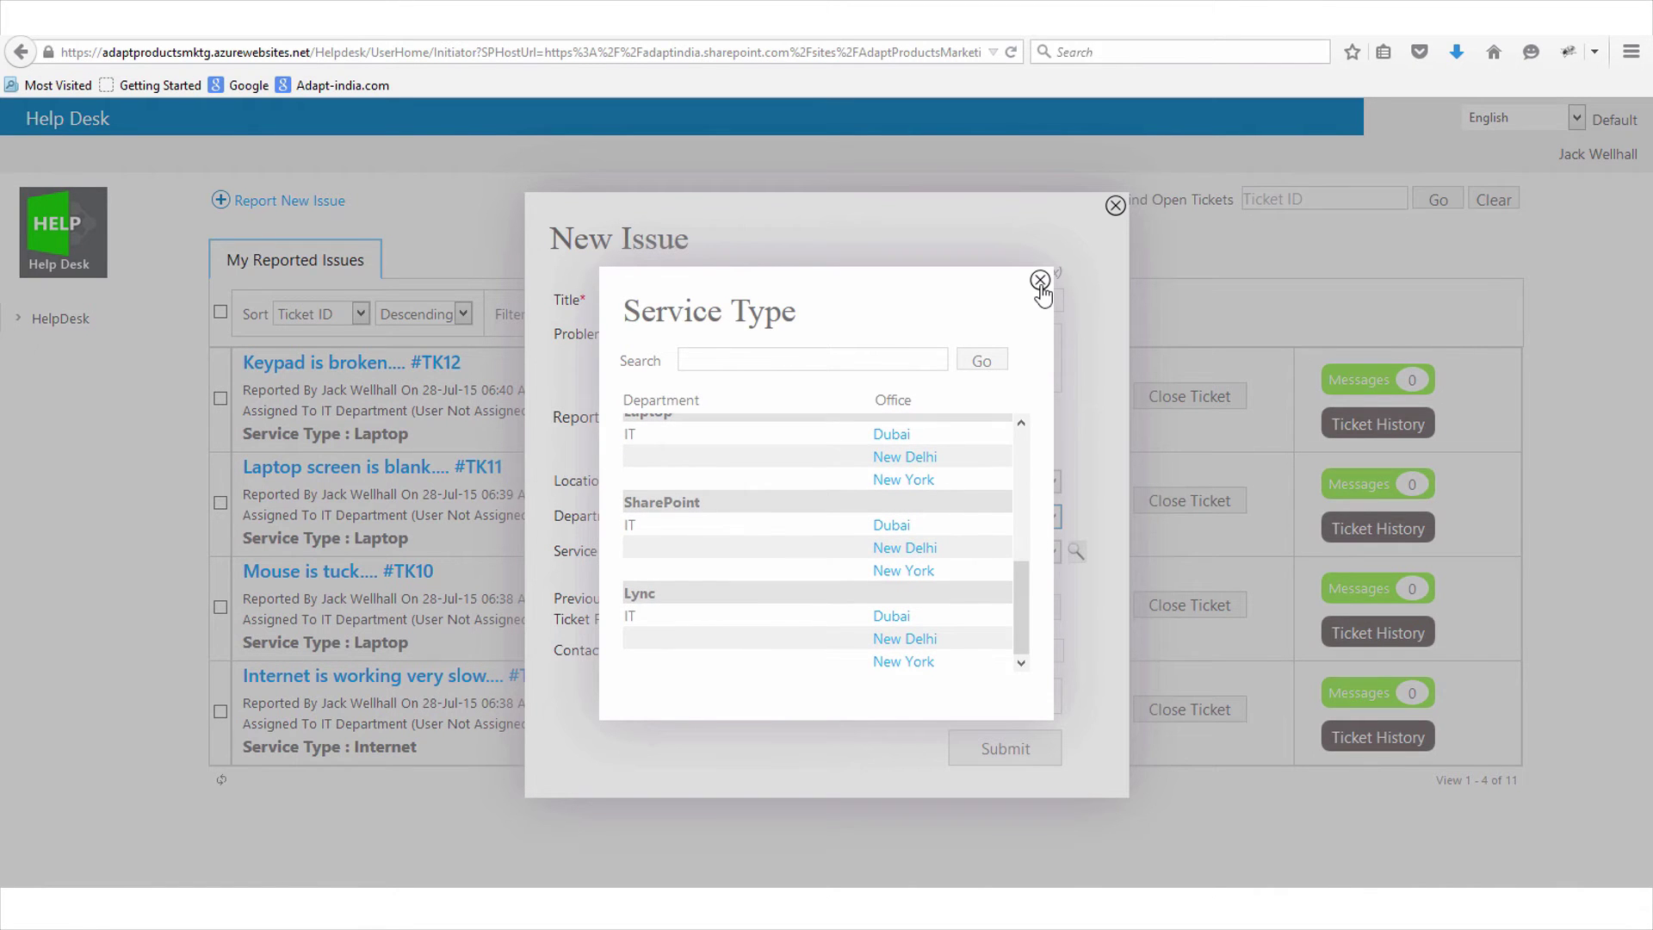
left_click(1040, 280)
left_click(1001, 608)
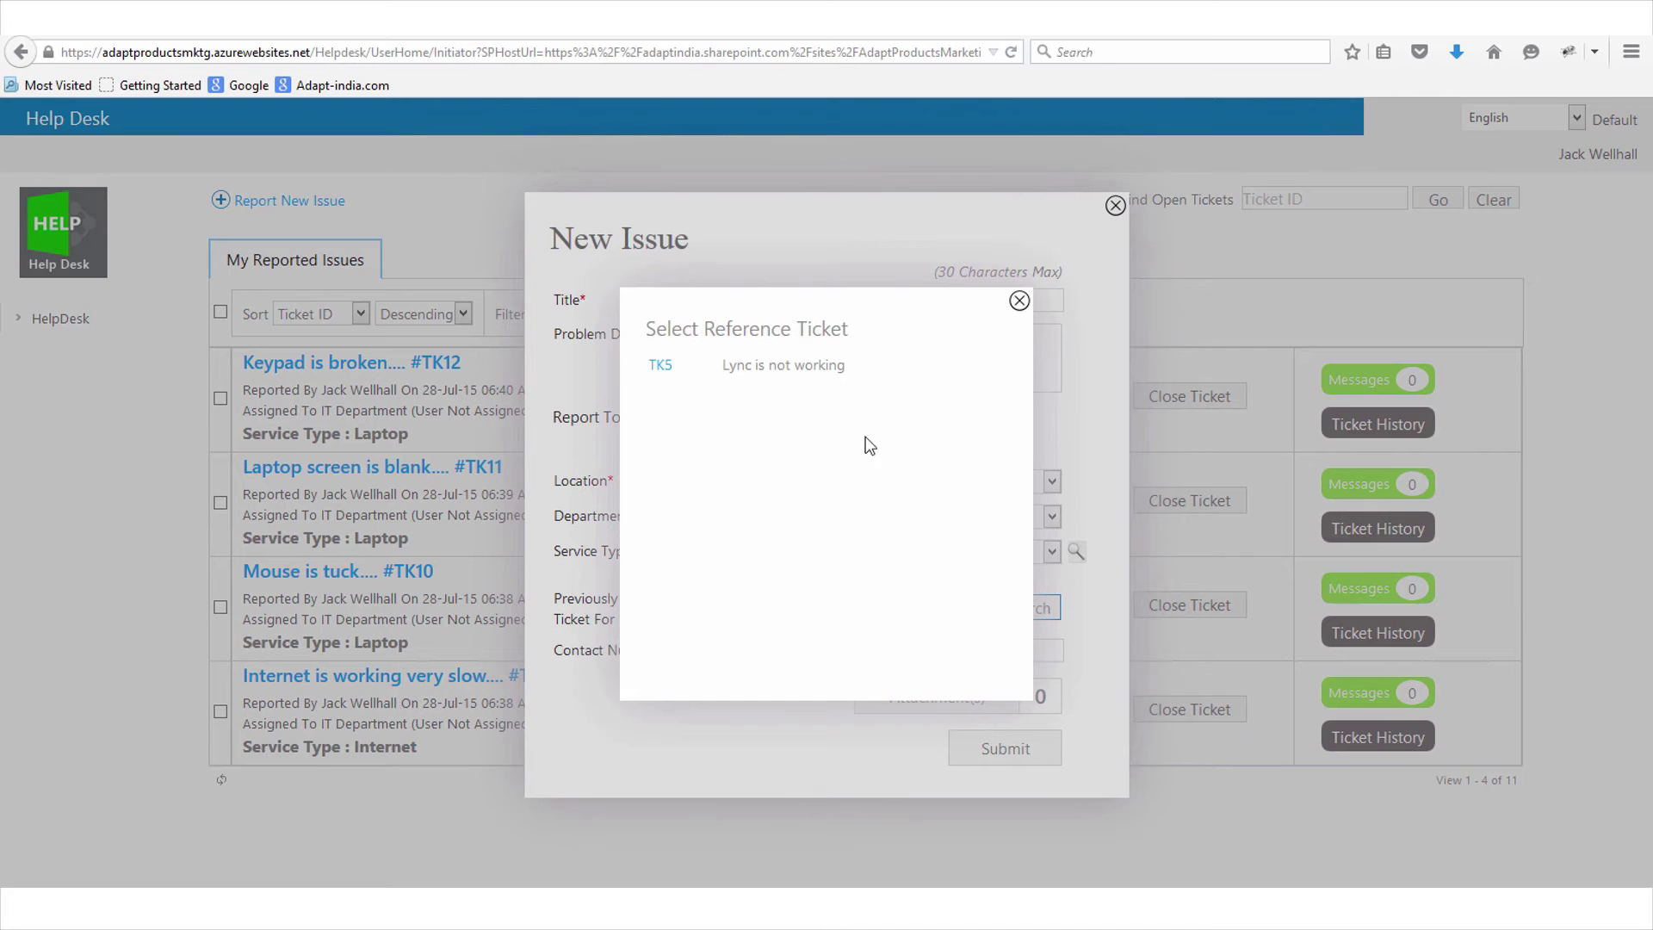
Skip the reference tickets, attach mouse.jpg, and submit the issue as ticket TK13.
left_click(1017, 302)
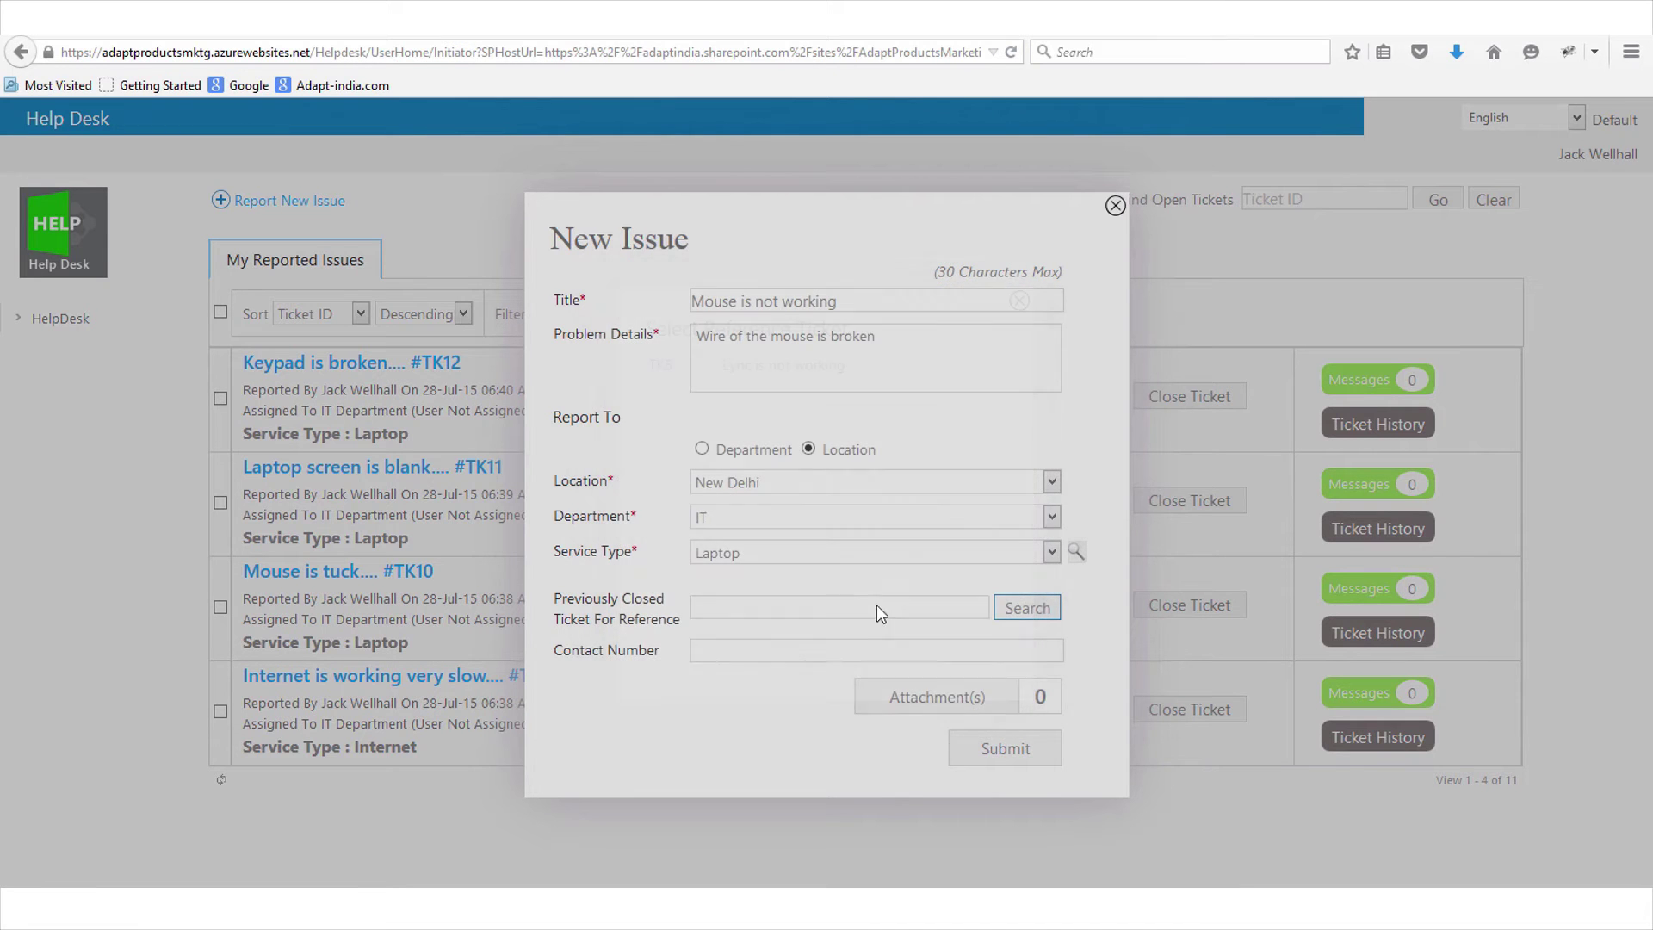
left_click(844, 659)
left_click(985, 700)
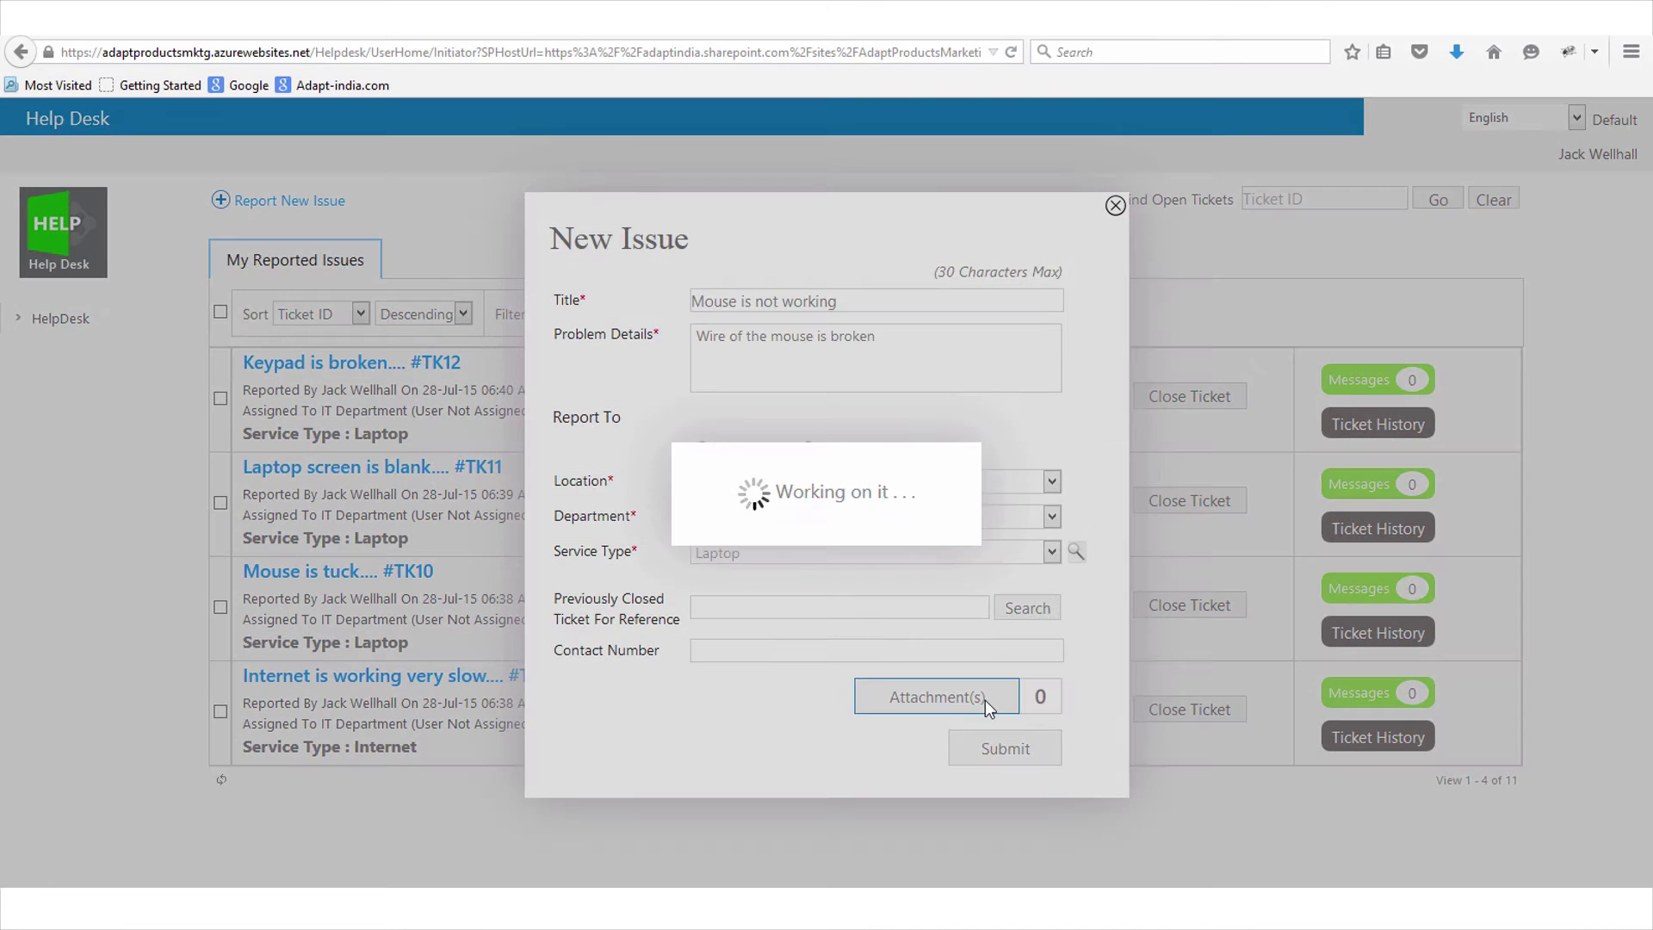
left_click(832, 582)
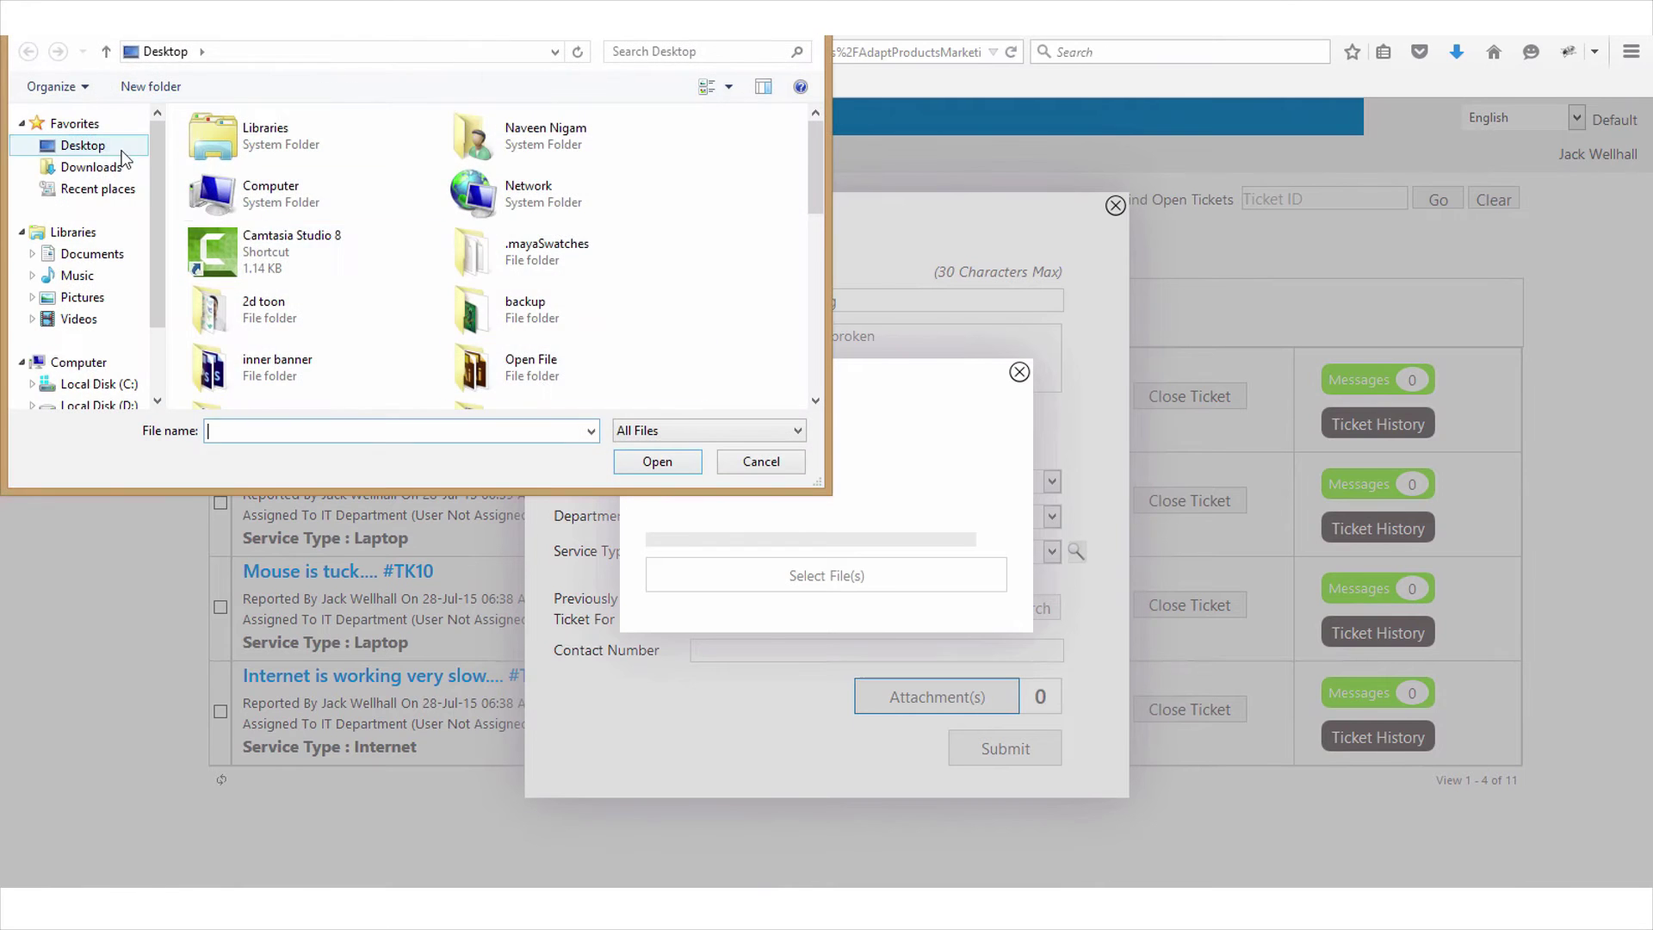
scroll(360, 276, "down", 5)
left_click(521, 331)
left_click(629, 465)
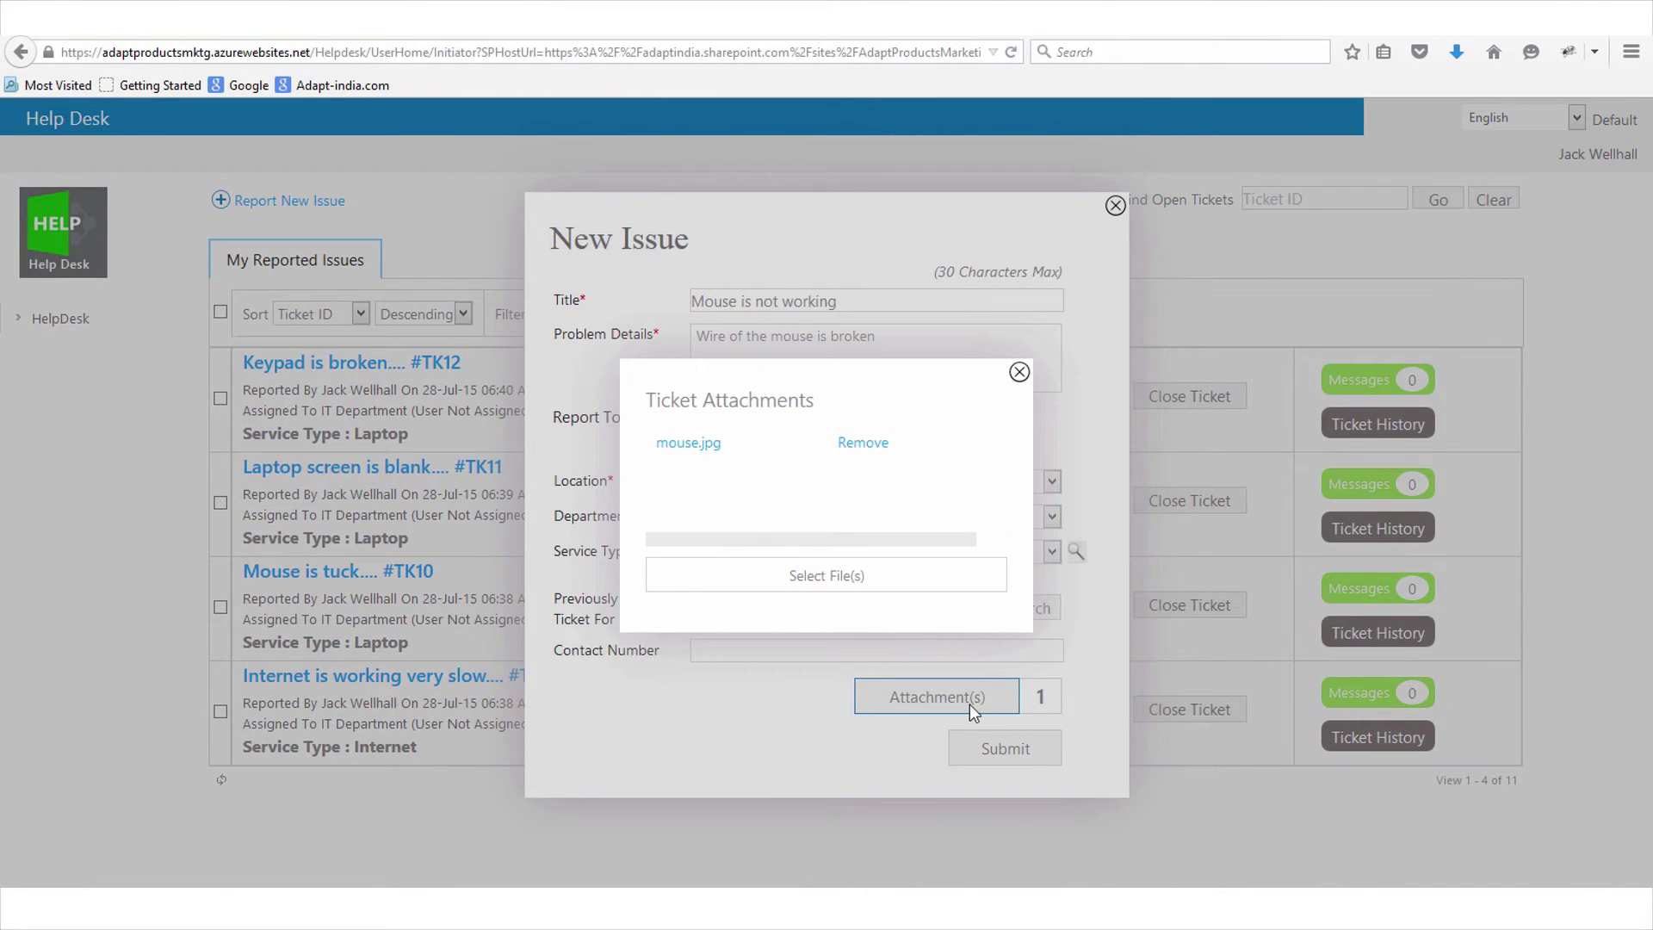
left_click(1019, 373)
left_click(1009, 755)
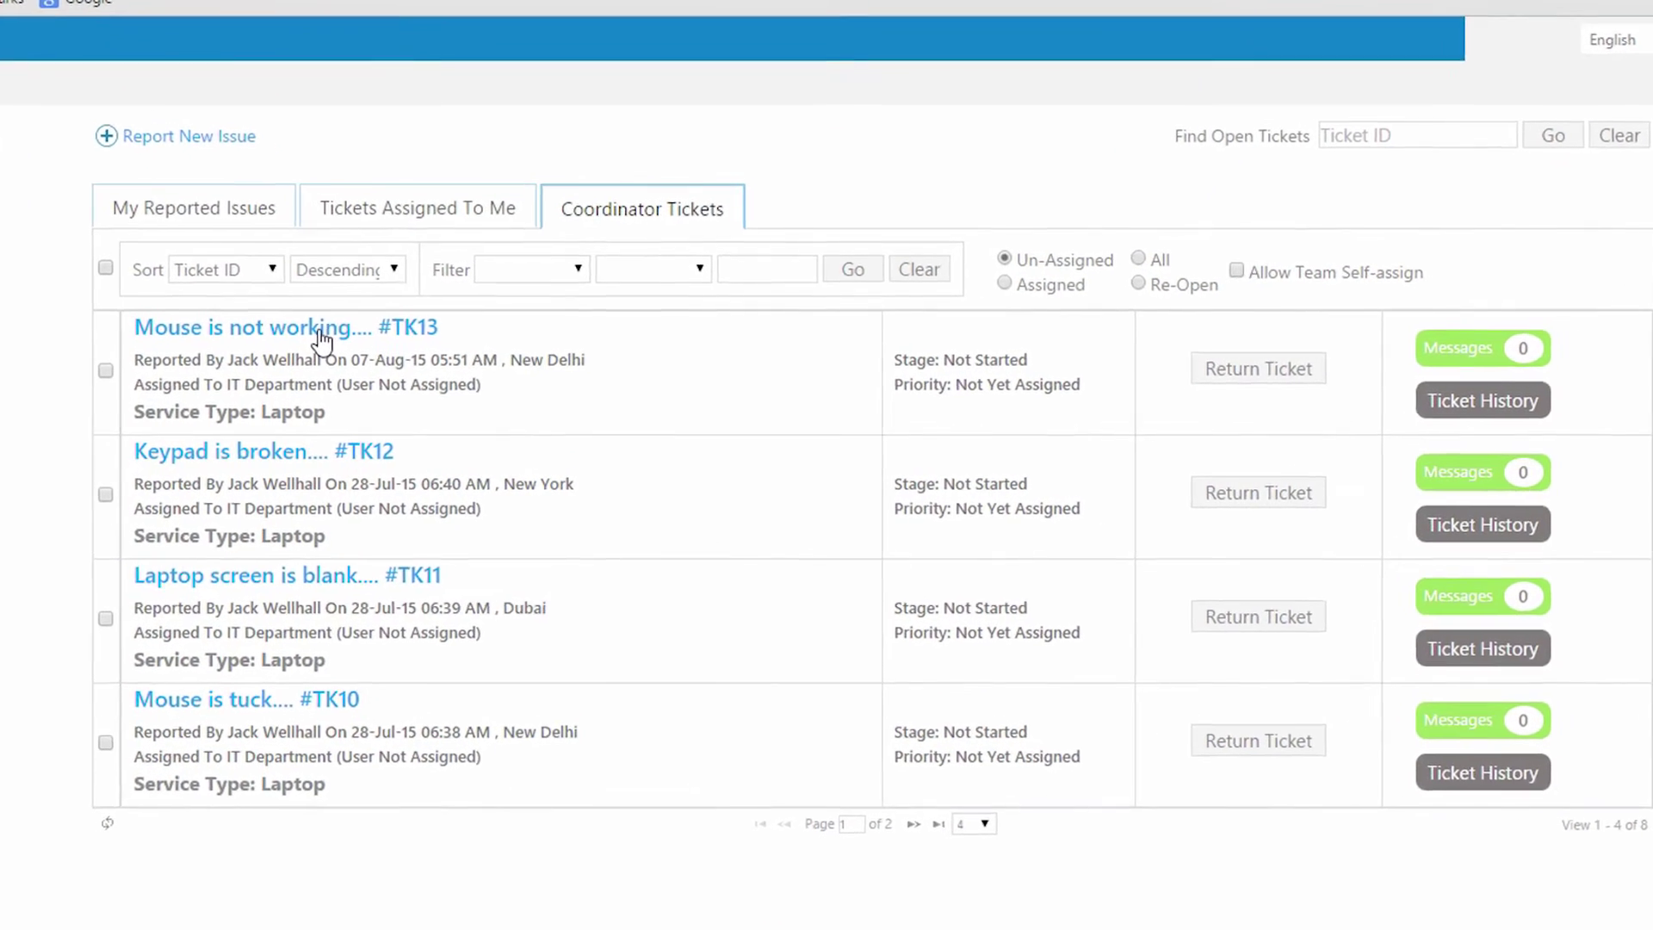
Assign TK13 to a technician with Medium priority and resolution date 12-Aug-15 11:23, then save.
left_click(321, 336)
left_click(1291, 438)
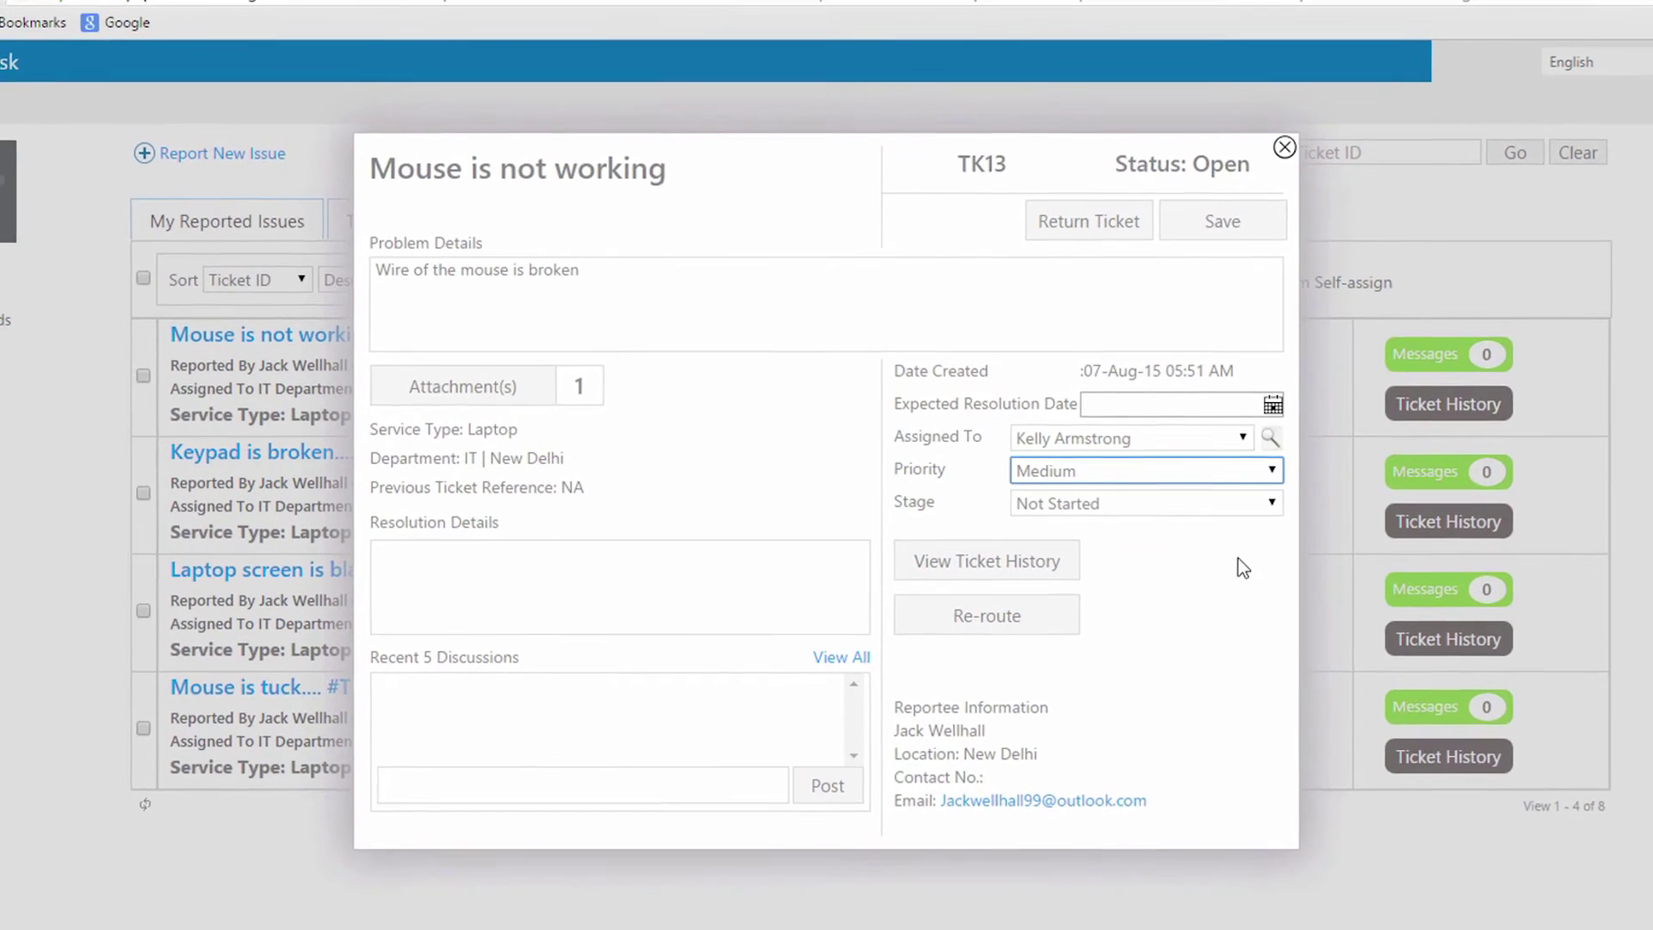
left_click(1273, 405)
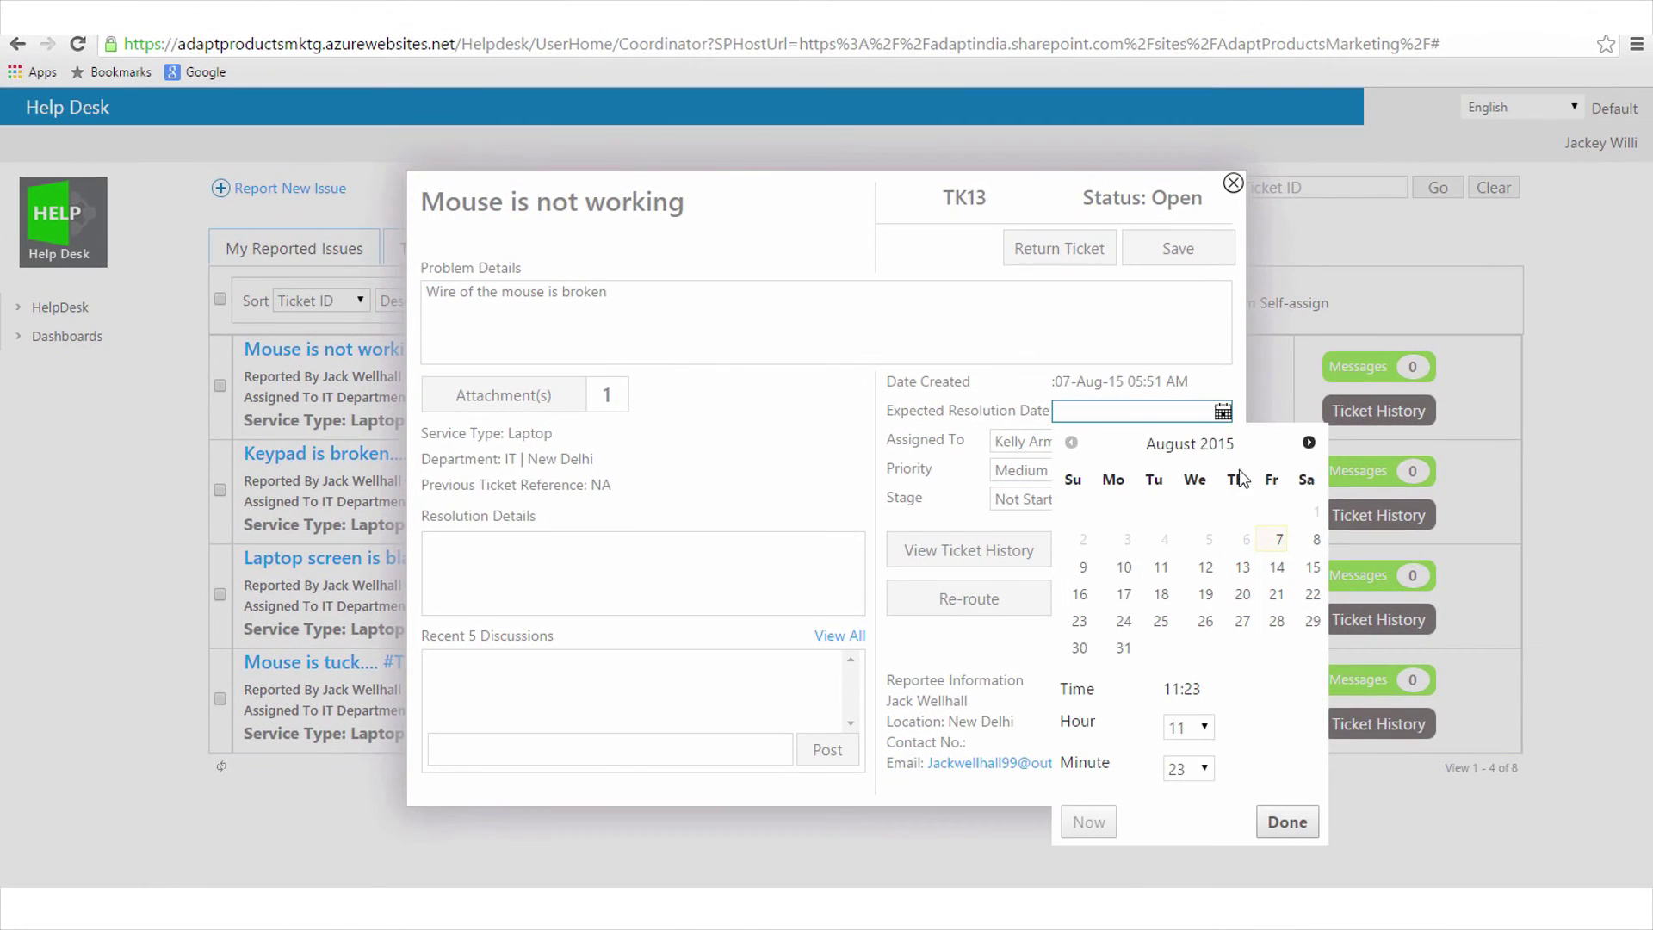
left_click(1287, 823)
left_click(1178, 249)
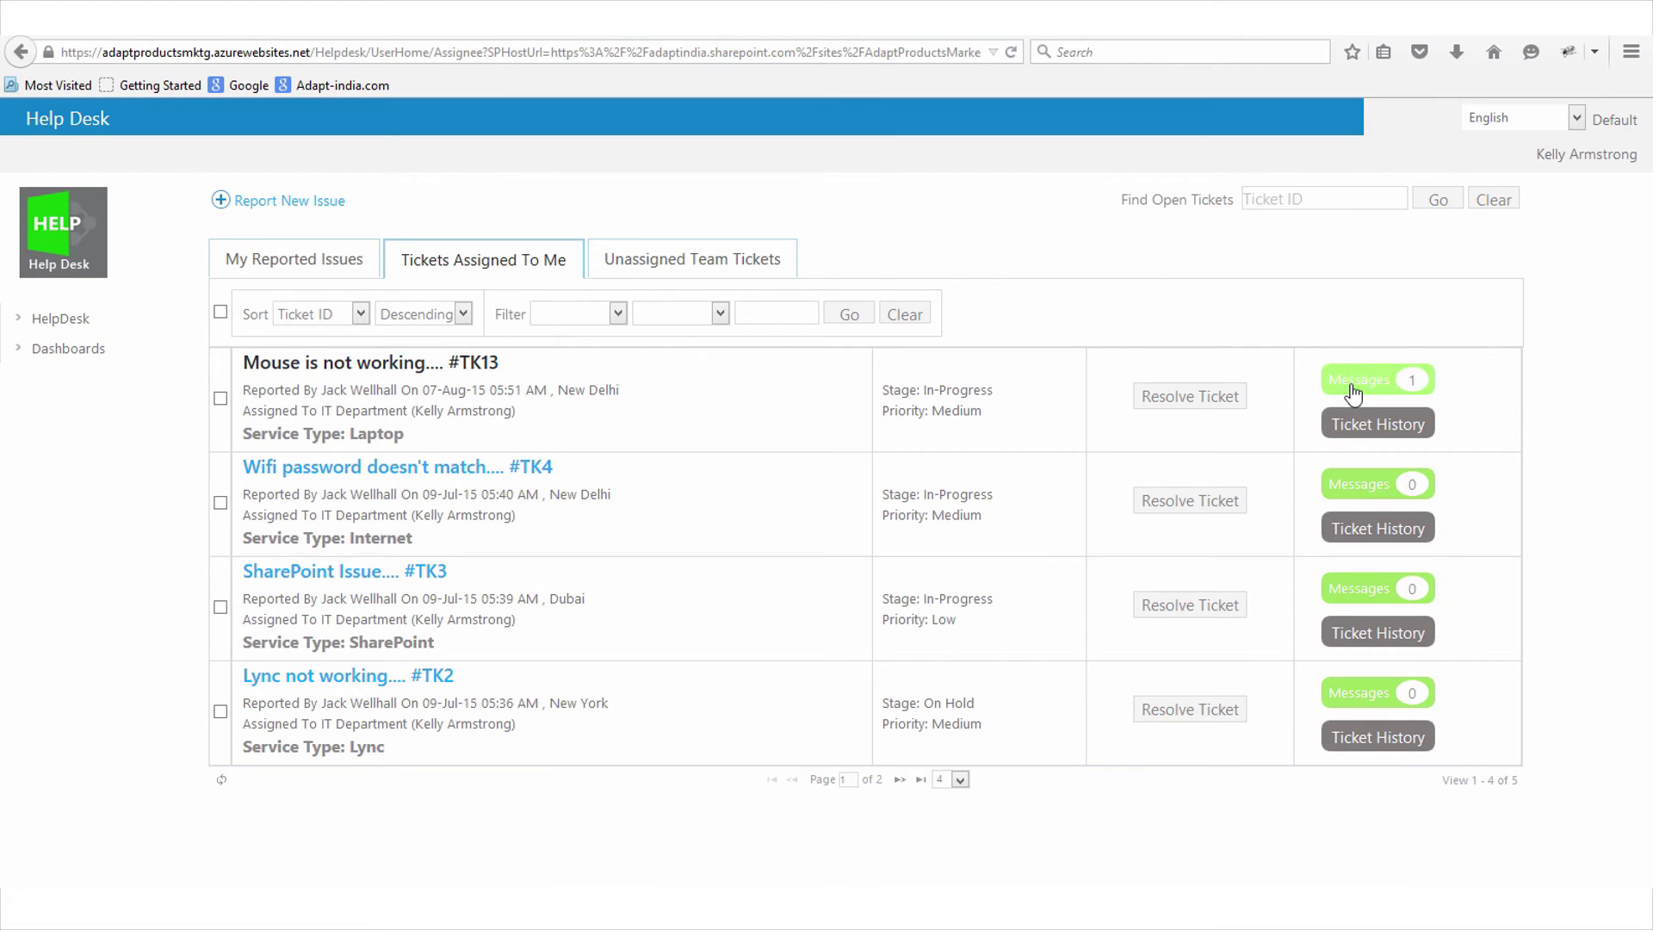
Review TK13's message discussion, then set its stage to Resolved and save.
left_click(1354, 392)
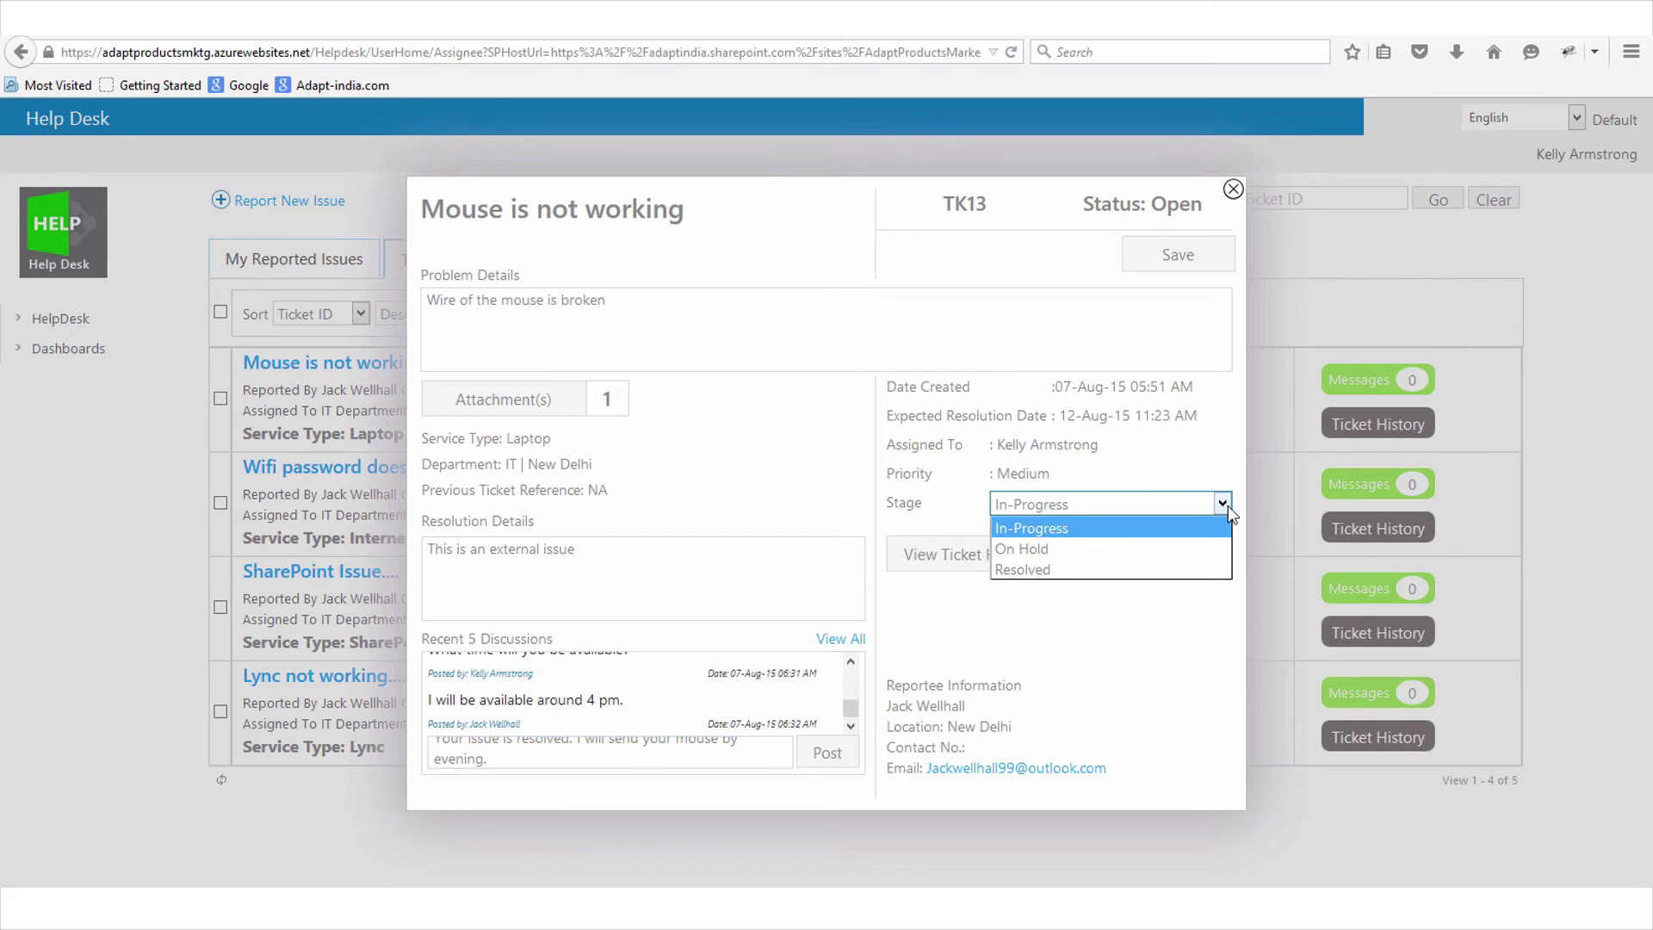
left_click(1214, 525)
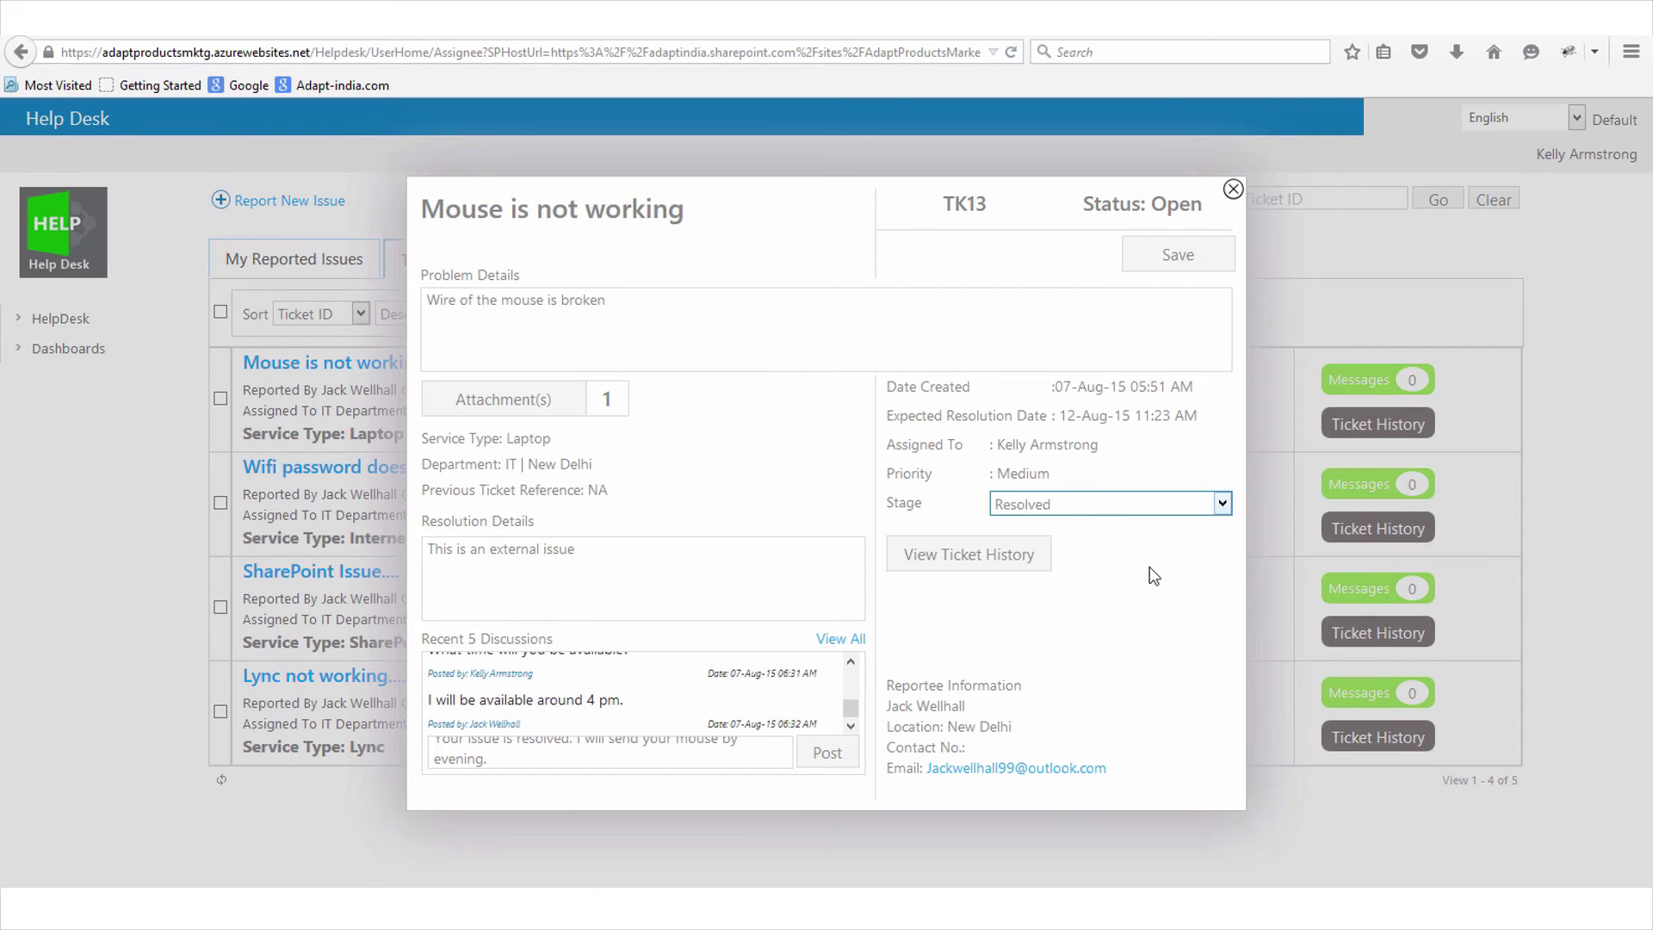
left_click(1177, 254)
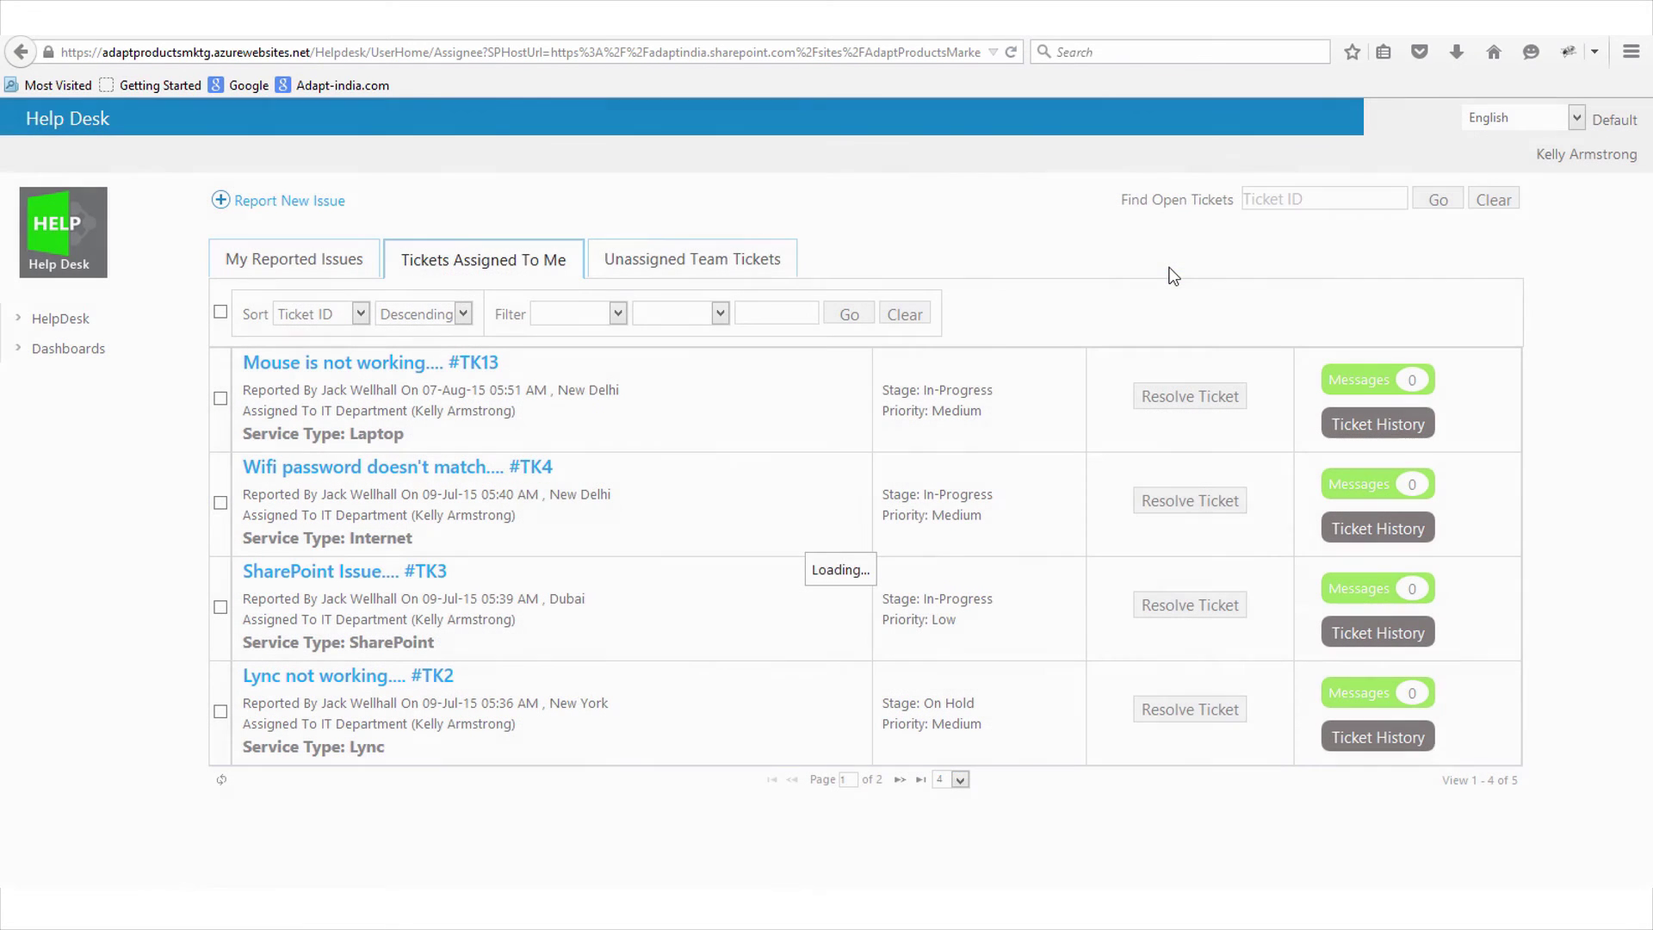